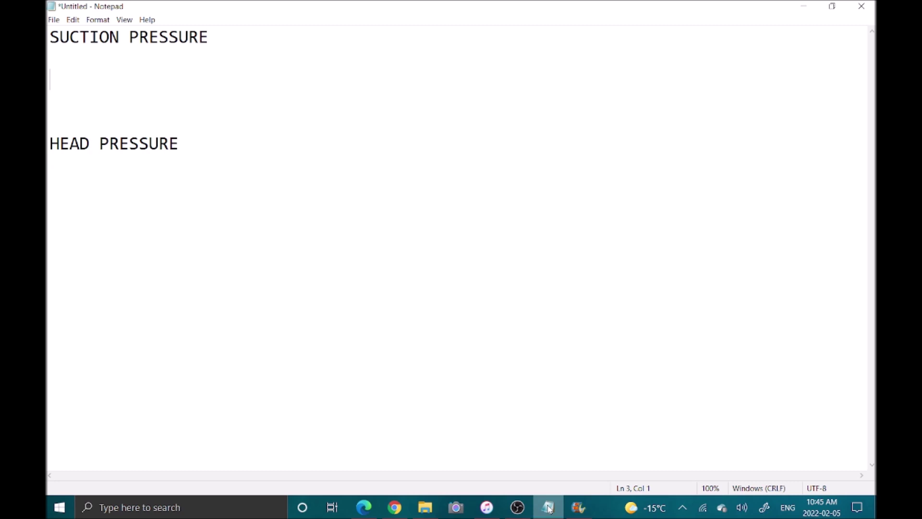
Type the rule 'DESIRED BOX TEMP - 20 TD EVAP COIL' under SUCTION PRESSURE.
text(d)
key(BackSpace)
text(DESIRED BOX TEMP )
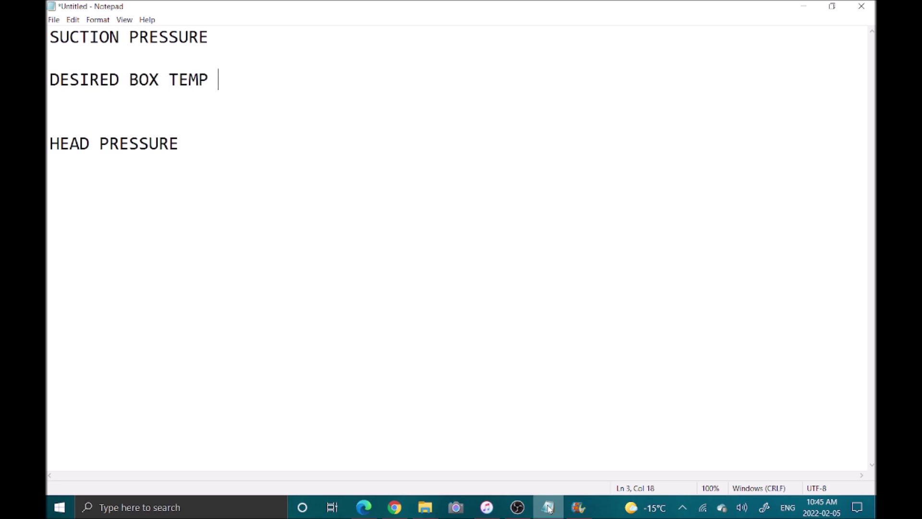
text(- 20 TD EBA)
key(BackSpace)
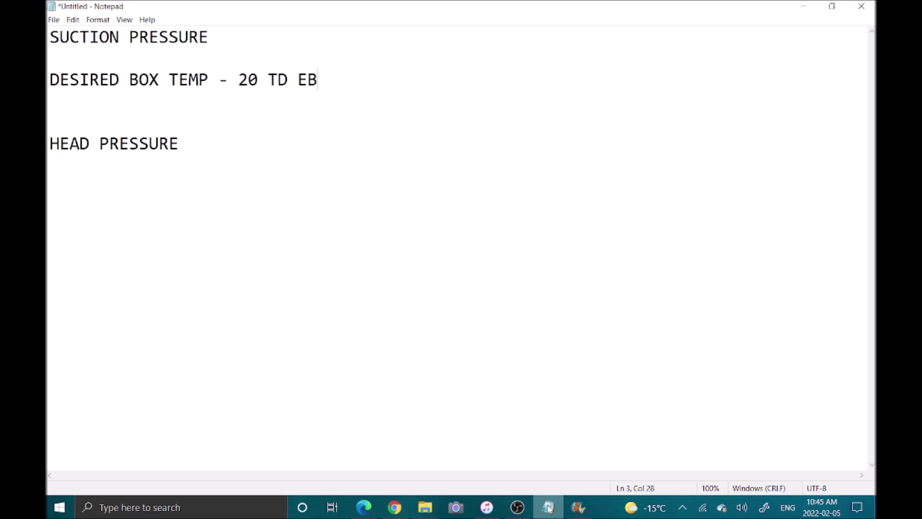
key(BackSpace)
text(VAP COIL)
Add the line '34F - 20F =14F' below it and bring up the R404a PT chart.
key(Return)
key(Return)
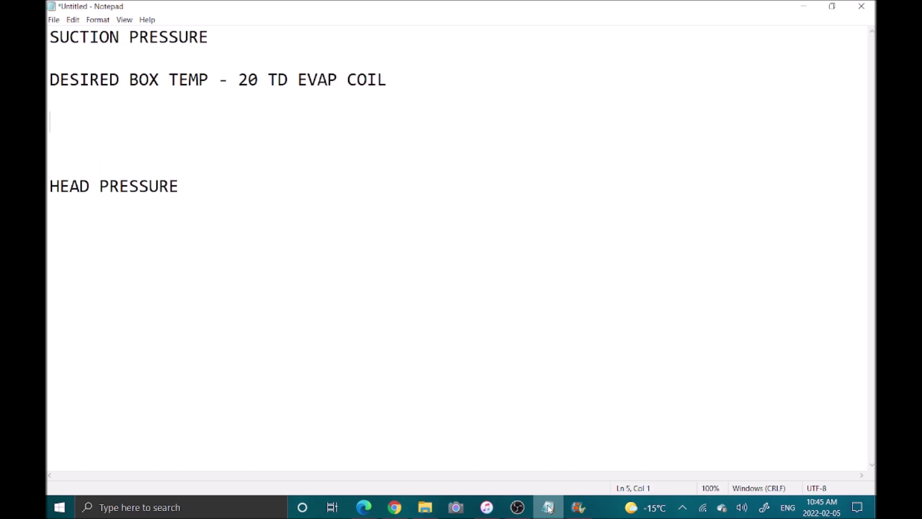
text(34F - 20F )
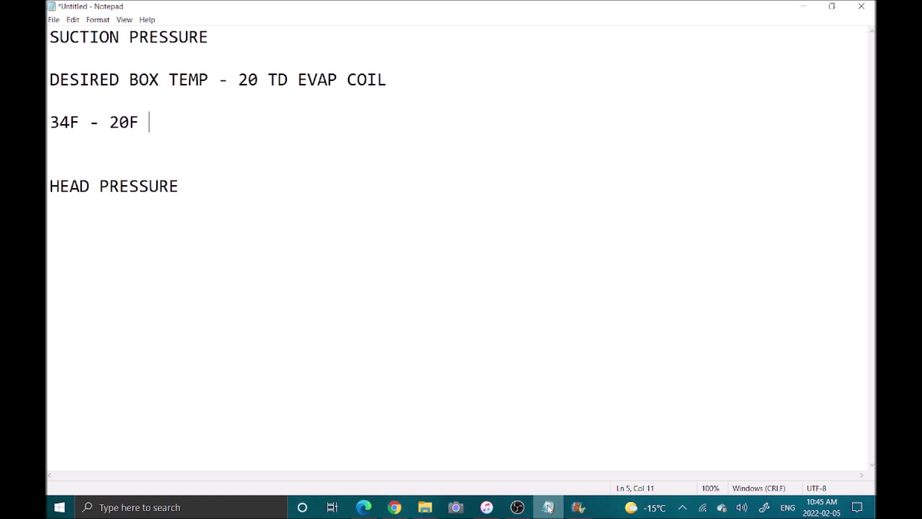
text(=14F)
click(394, 507)
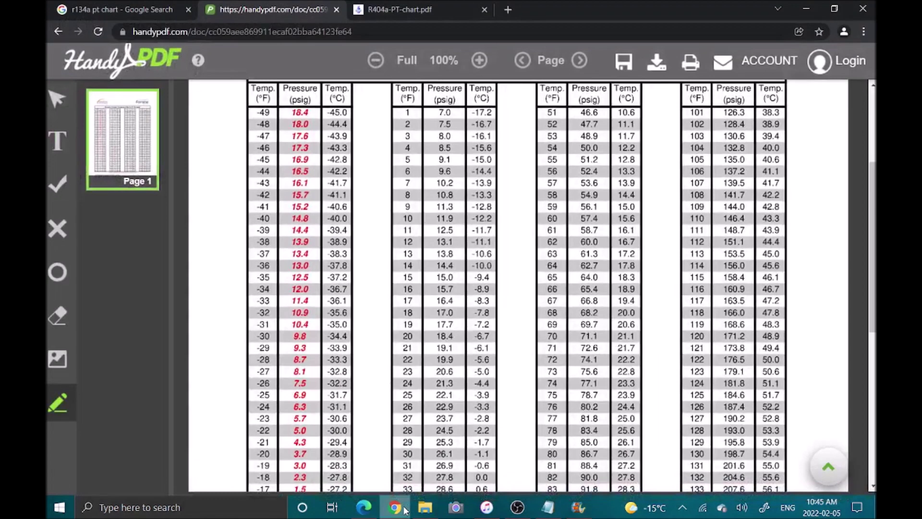
Zoom into the R404a PT chart to read it, then return to the Notepad calculation.
scroll(496, 267, up, 4)
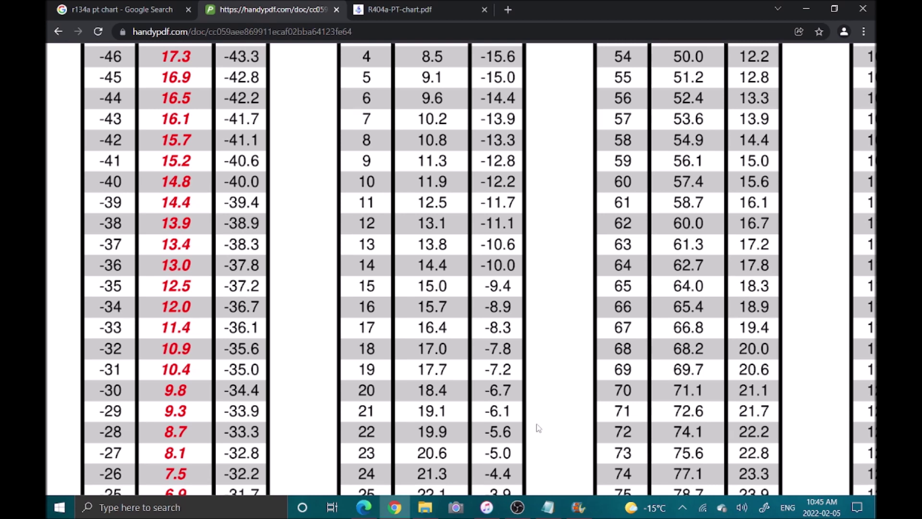
click(548, 507)
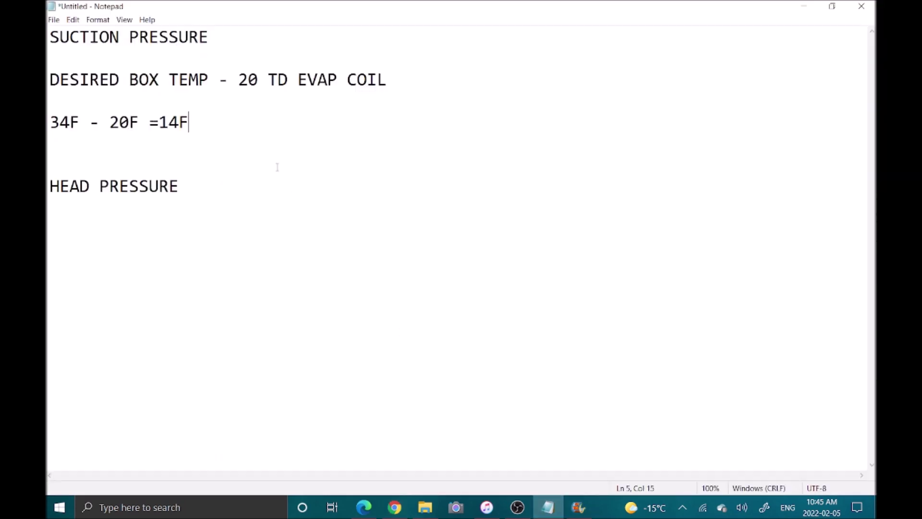
Record suction pressure as 14PSI and add 'AMBIENT + 30 F' under HEAD PRESSURE.
key(Return)
key(Return)
text(14)
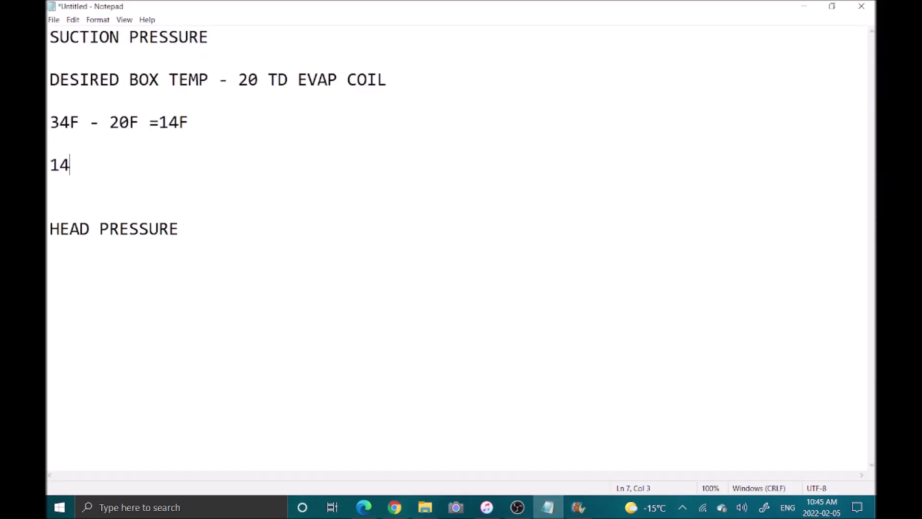
text(PSI)
click(184, 235)
key(Return)
key(Return)
text(AMP)
key(BackSpace)
text(B)
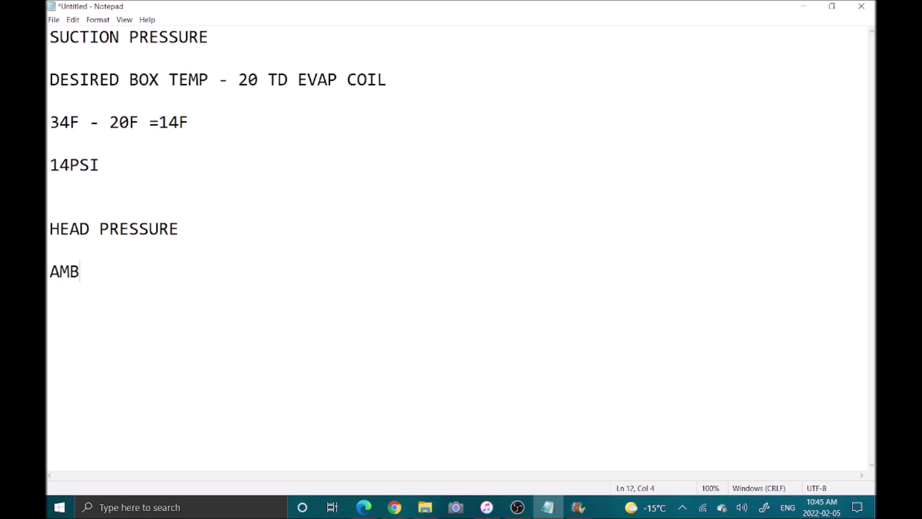
text(IENT + )
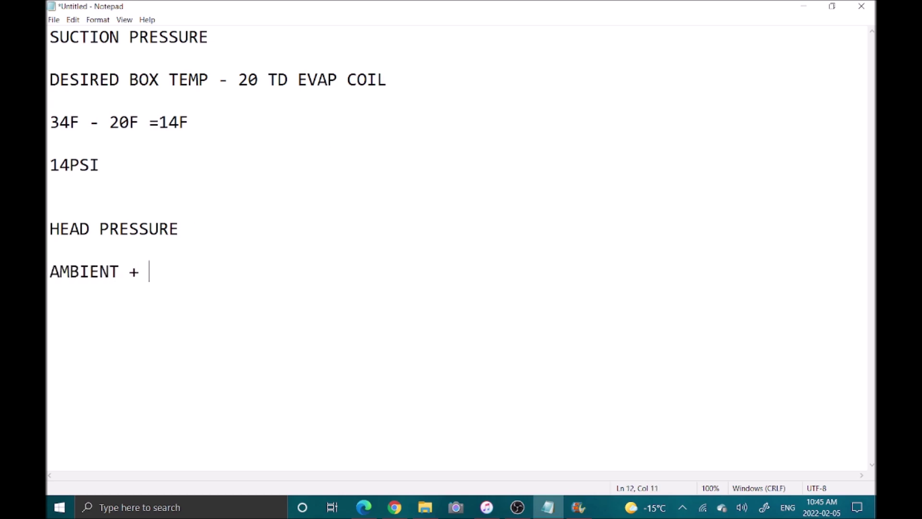
text(30 F)
Add the line '75F + 30f = 105f' below the ambient rule.
key(Return)
key(Return)
text(75)
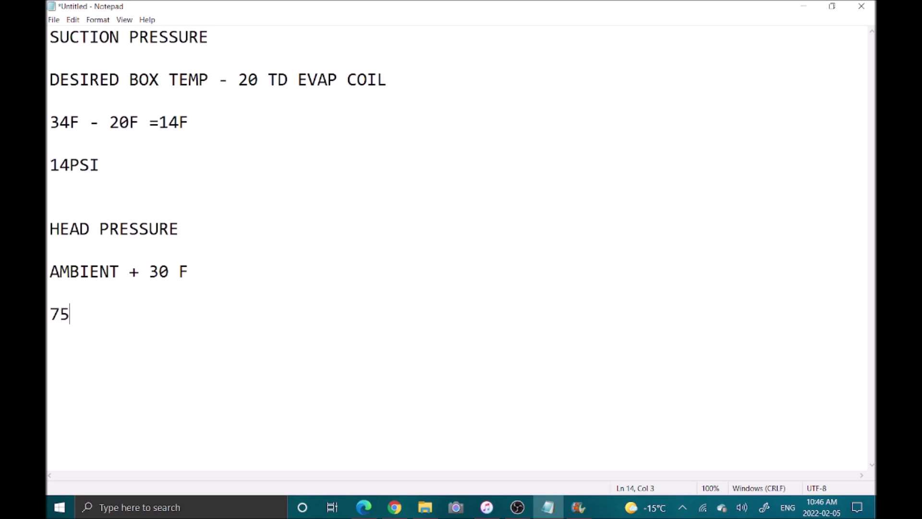
text(F + 30f +)
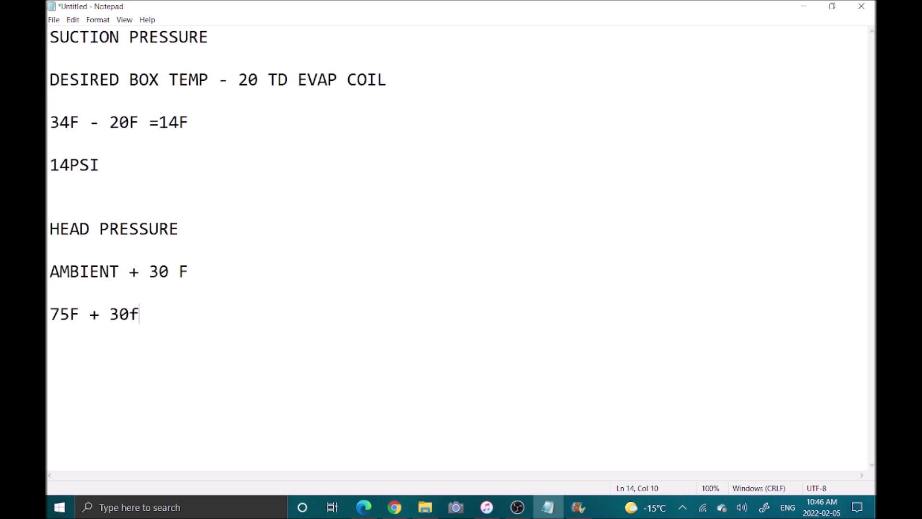
key(BackSpace)
text(+)
key(BackSpace)
key(BackSpace)
key(BackSpace)
text(= 105f)
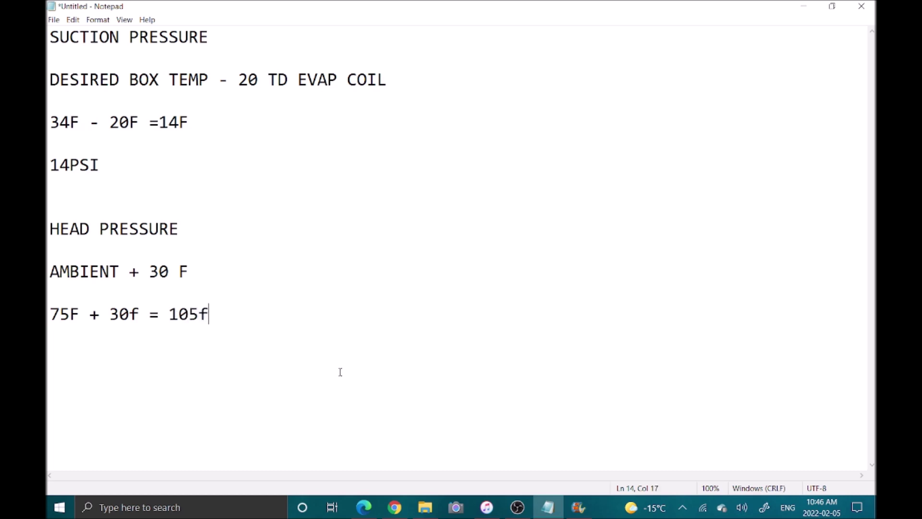
click(396, 511)
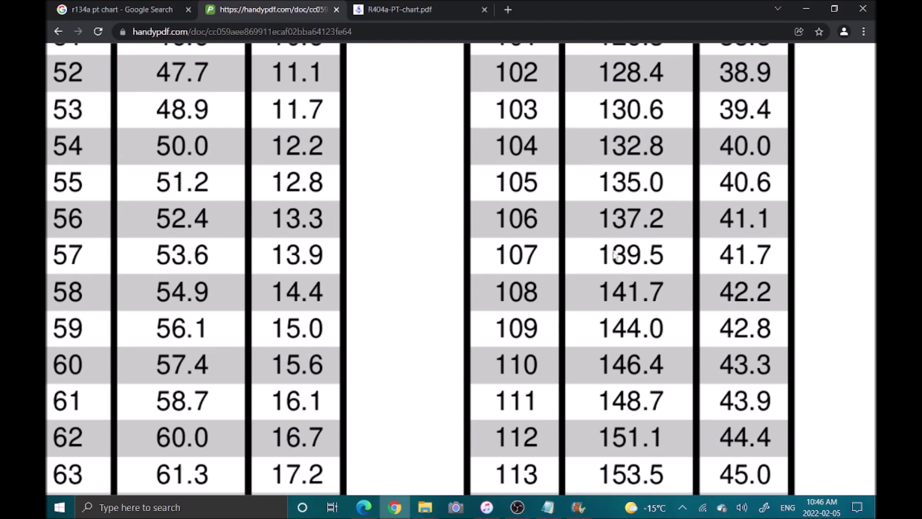
click(558, 508)
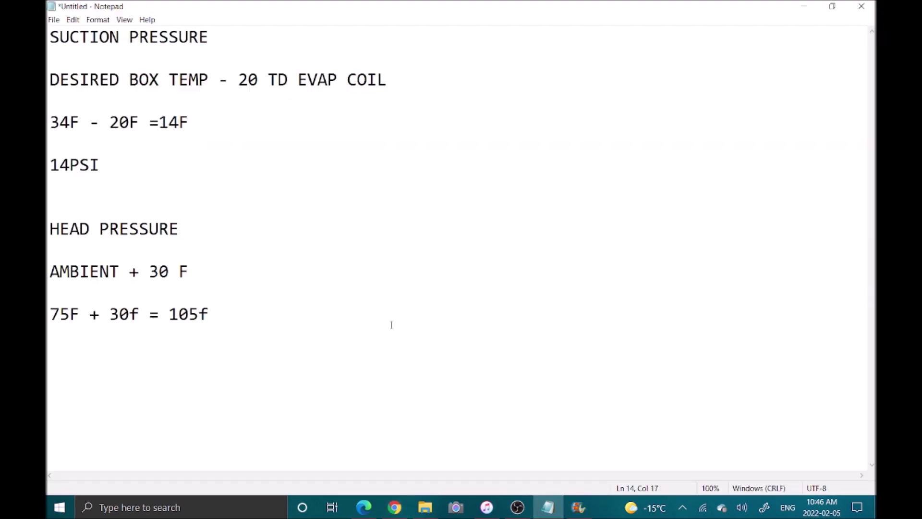
Write '135PSI' as the head pressure result beneath the 105f line.
key(Return)
key(Return)
text(135PSU)
key(BackSpace)
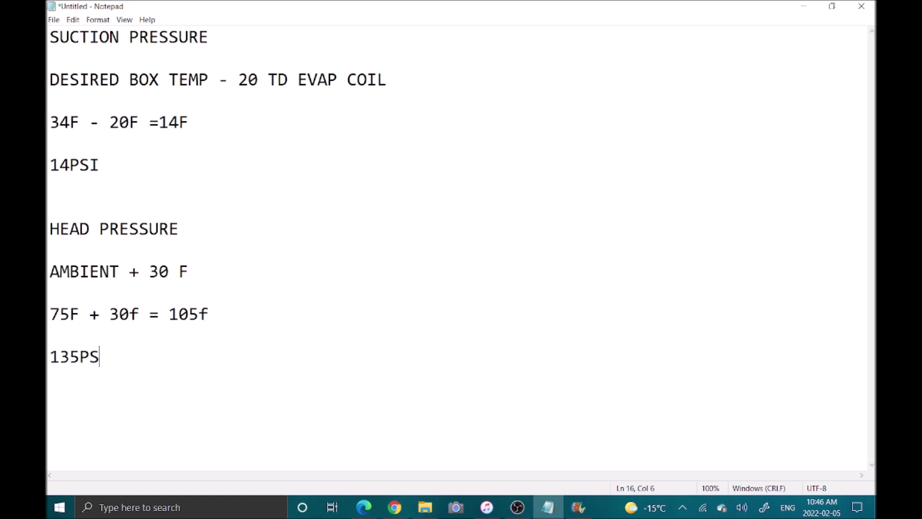
text(I)
key(Return)
key(Return)
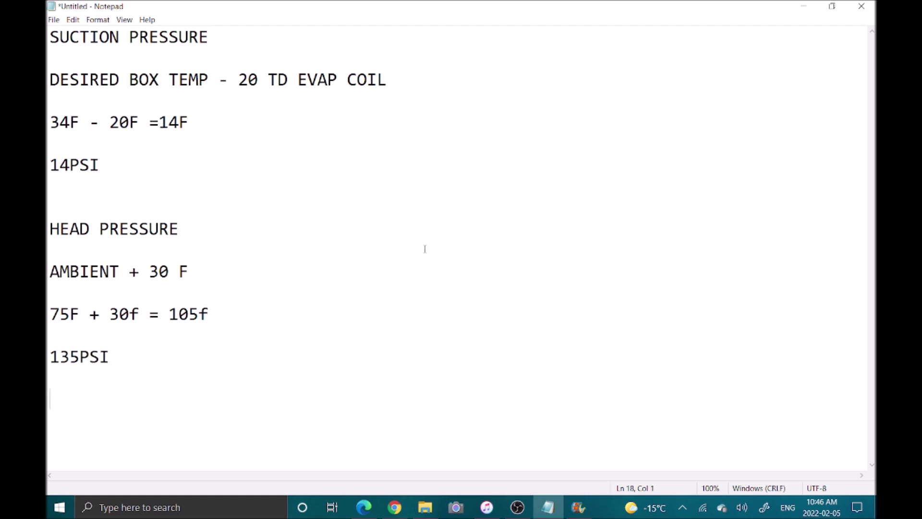